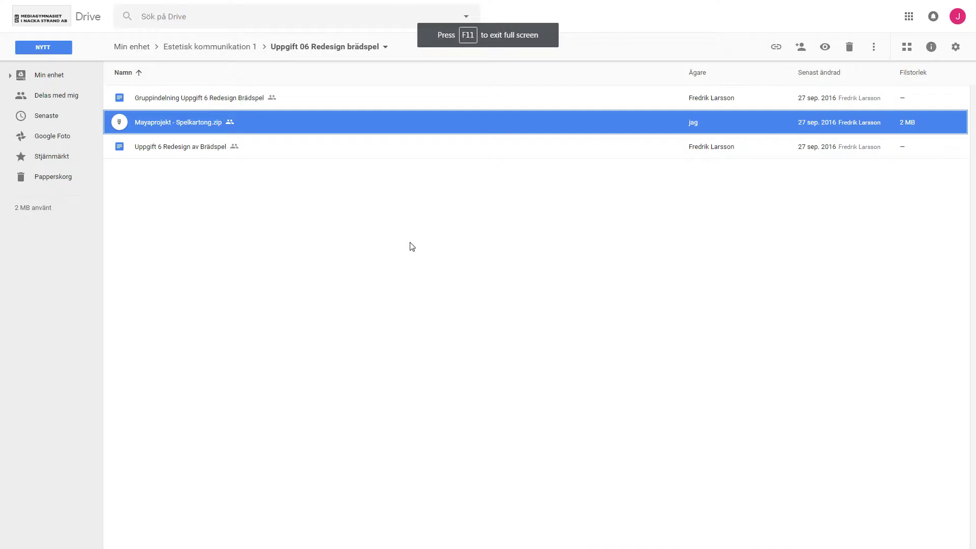
Download Mayaprojekt - Spelkartong.zip from Google Drive into WinRAR and open the Documents library
{"action": "key", "text": "F11"}
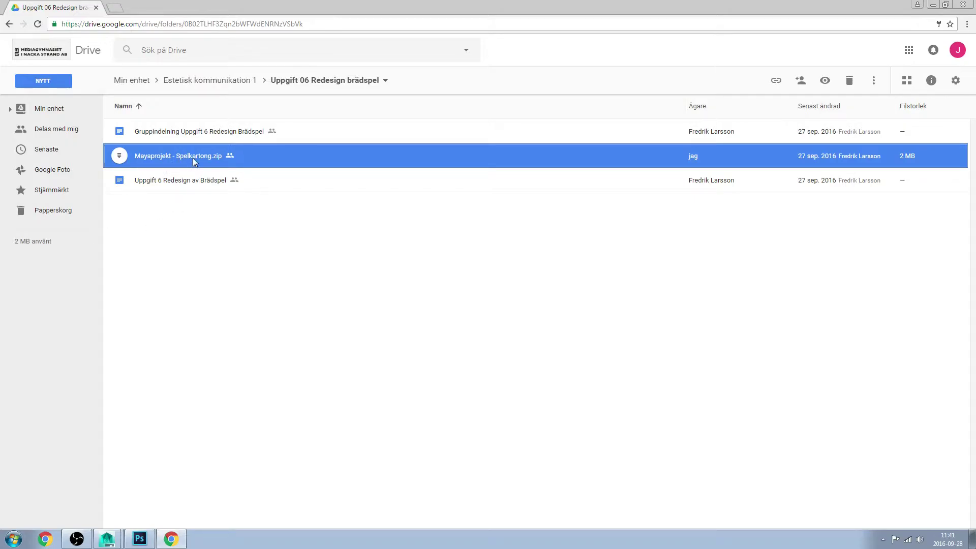
{"action": "right_click", "coordinate": [193, 157]}
{"action": "left_click", "coordinate": [229, 366]}
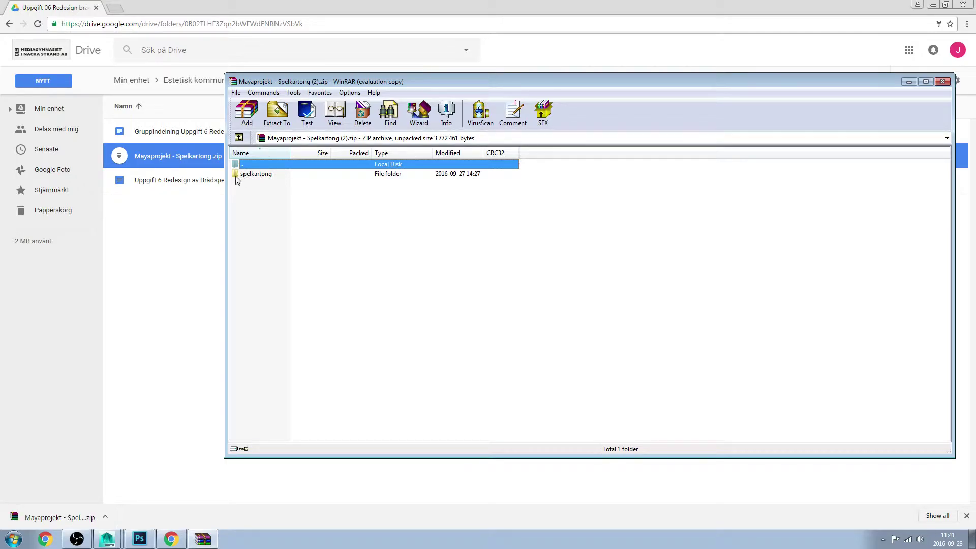
{"action": "left_click", "coordinate": [2, 546]}
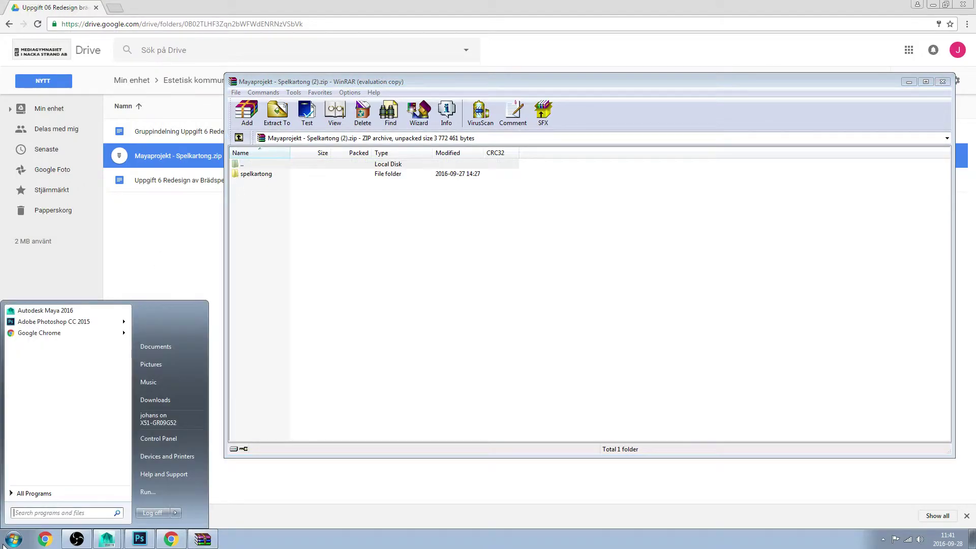
{"action": "left_click", "coordinate": [180, 348]}
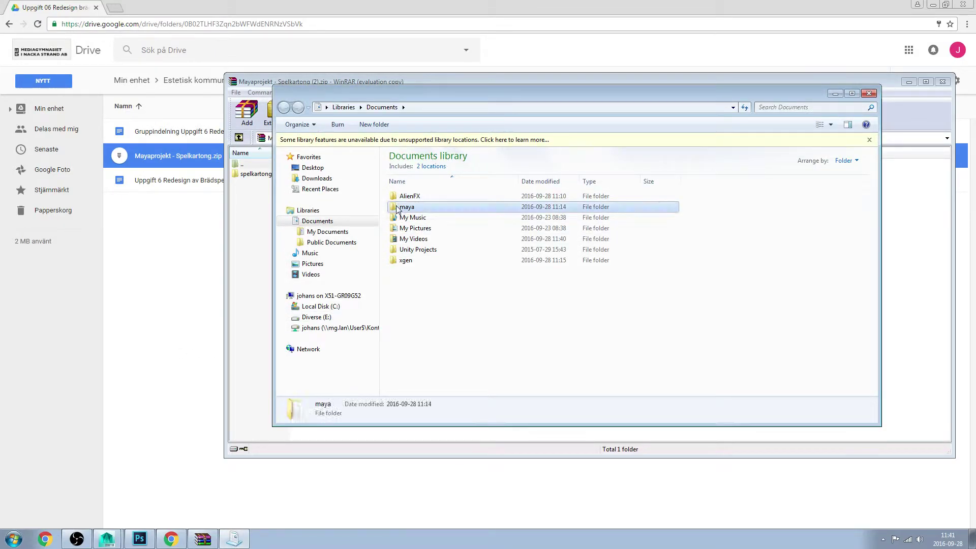
Drag the spelkartong folder from WinRAR into Documents\maya\projects, merging with the existing folder
{"action": "double_click", "coordinate": [401, 206]}
{"action": "double_click", "coordinate": [402, 194]}
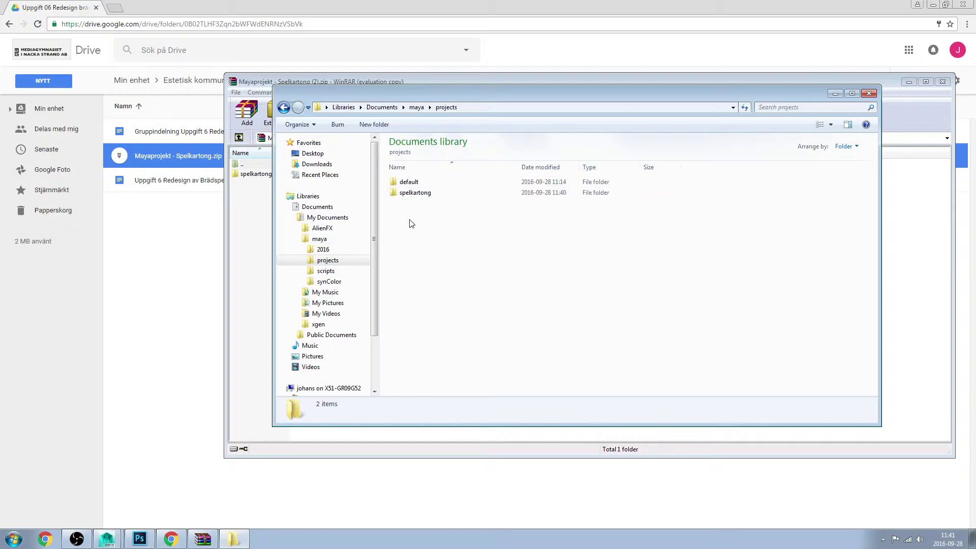
{"action": "left_click_drag", "start_coordinate": [547, 95], "coordinate": [637, 95]}
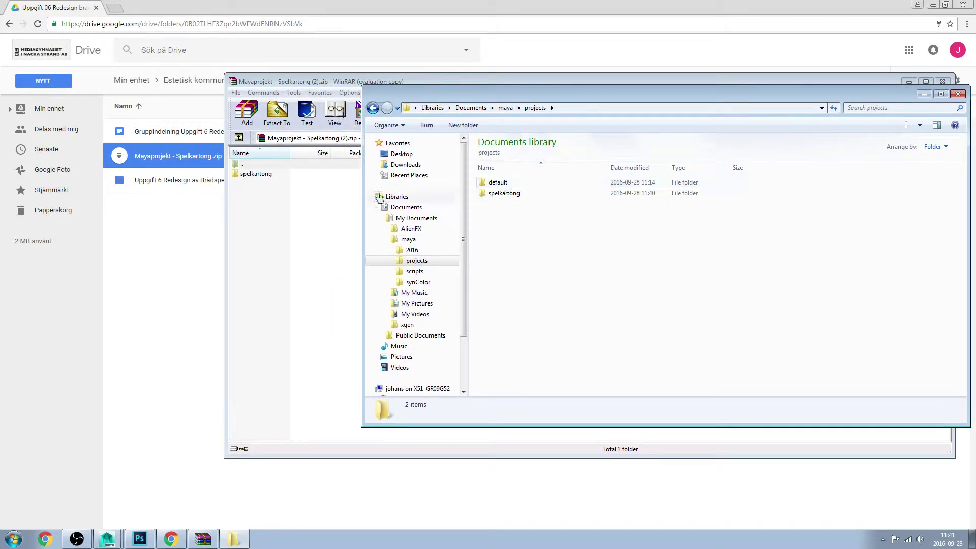
{"action": "left_click", "coordinate": [242, 176]}
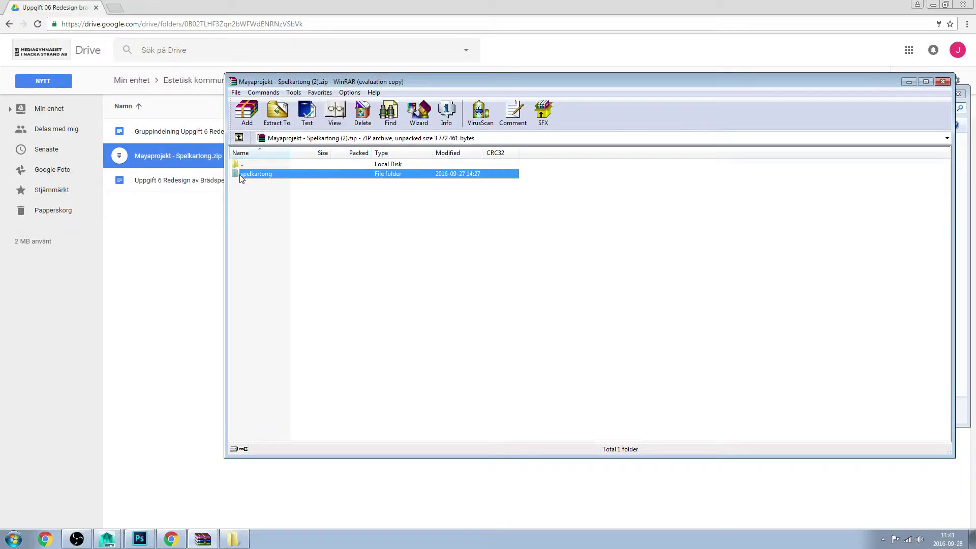
{"action": "mouse_move", "coordinate": [593, 81]}
{"action": "left_mouse_down"}
{"action": "mouse_move", "coordinate": [633, 293]}
{"action": "mouse_move", "coordinate": [675, 262]}
{"action": "left_mouse_up"}
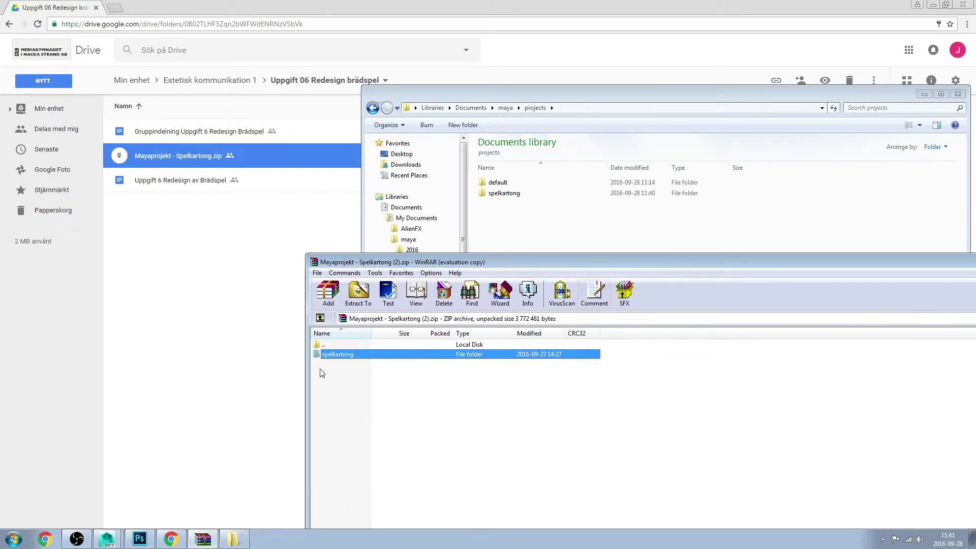
{"action": "left_click_drag", "start_coordinate": [323, 354], "coordinate": [573, 221]}
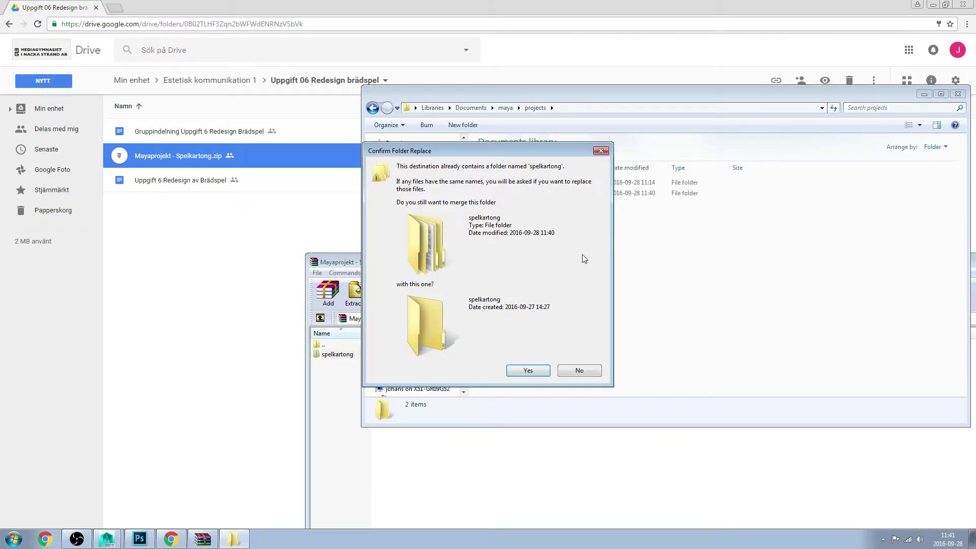
{"action": "left_click", "coordinate": [534, 373]}
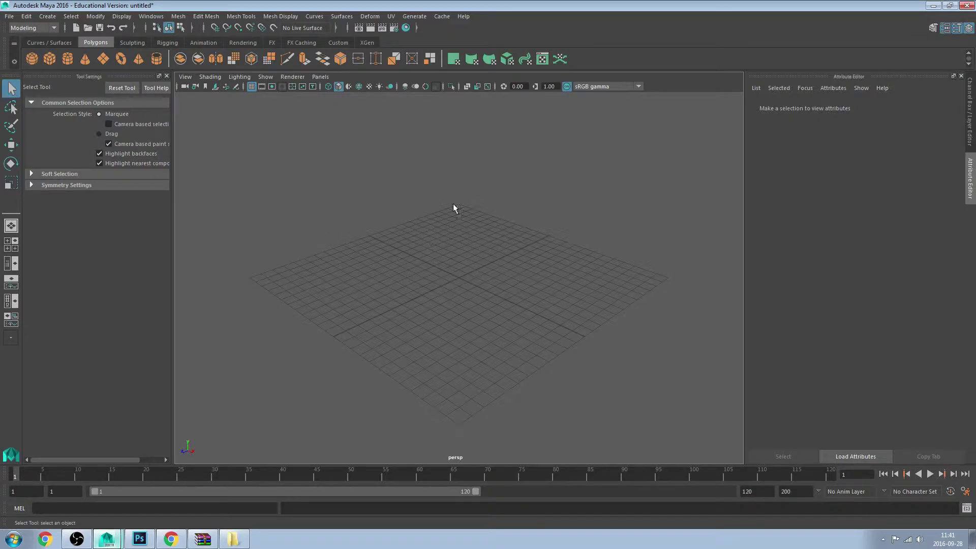
Bring up Maya's File menu from the empty untitled scene
{"action": "left_click", "coordinate": [10, 18]}
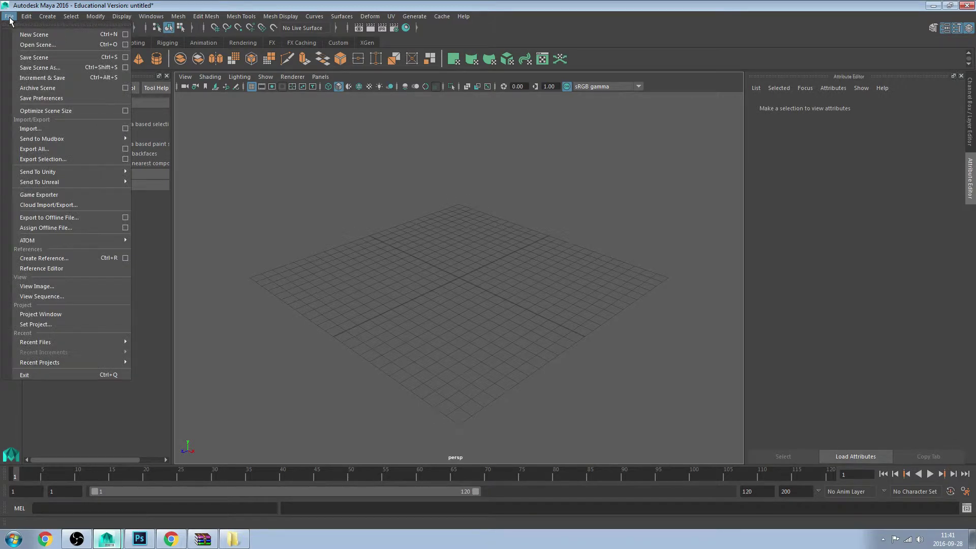
Use Set Project to make the spelkartong folder Maya's current project
{"action": "left_click", "coordinate": [51, 324]}
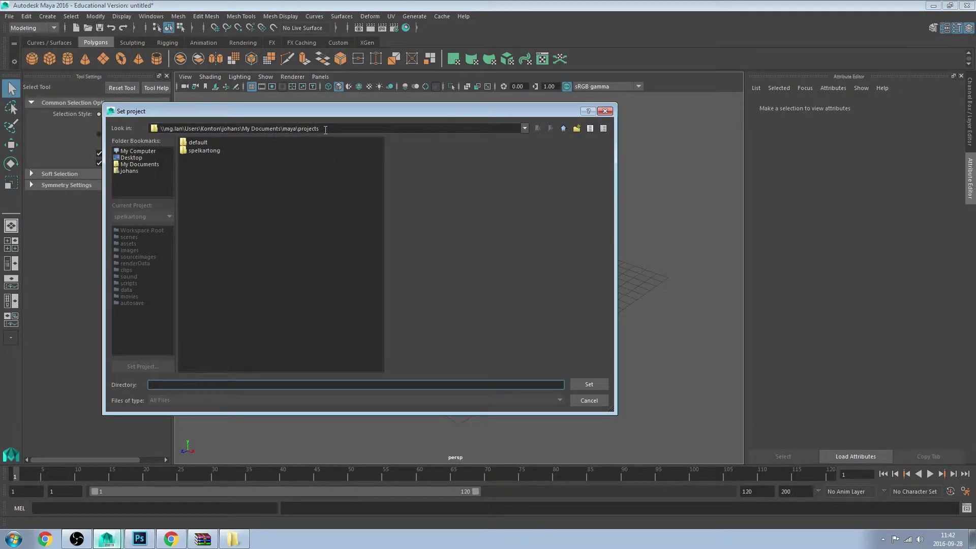
{"action": "left_click", "coordinate": [184, 153]}
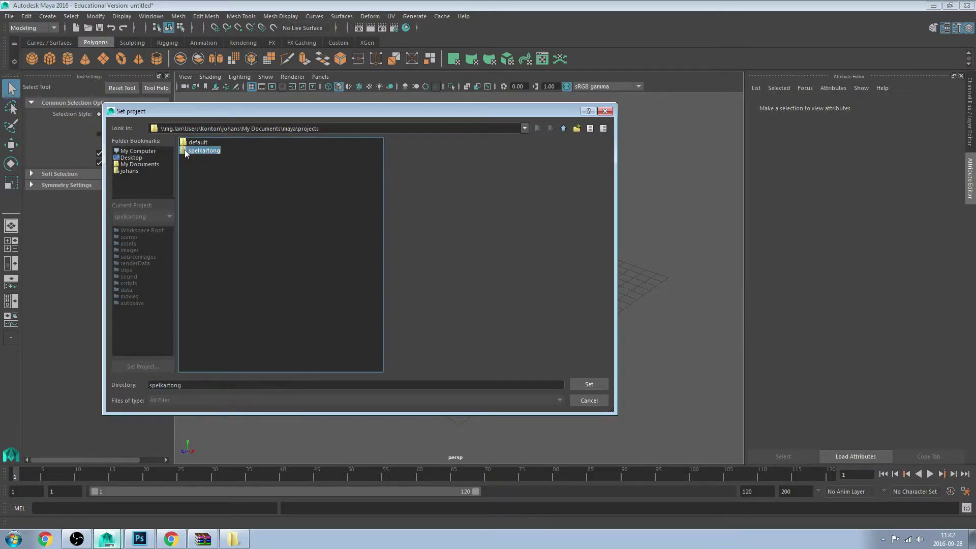
{"action": "left_click", "coordinate": [589, 385]}
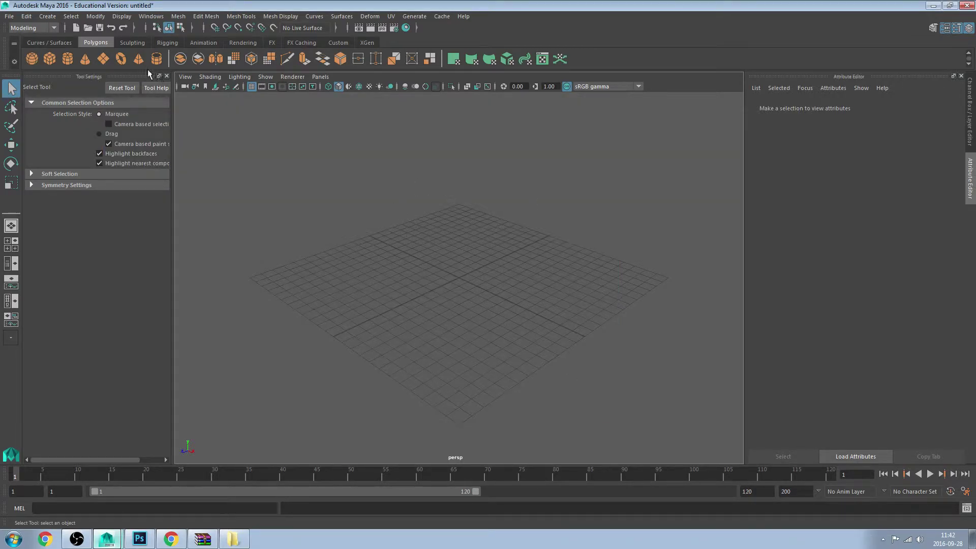
Open spelkartong.mb from the project's scenes folder without saving the untitled scene
{"action": "left_click", "coordinate": [9, 16]}
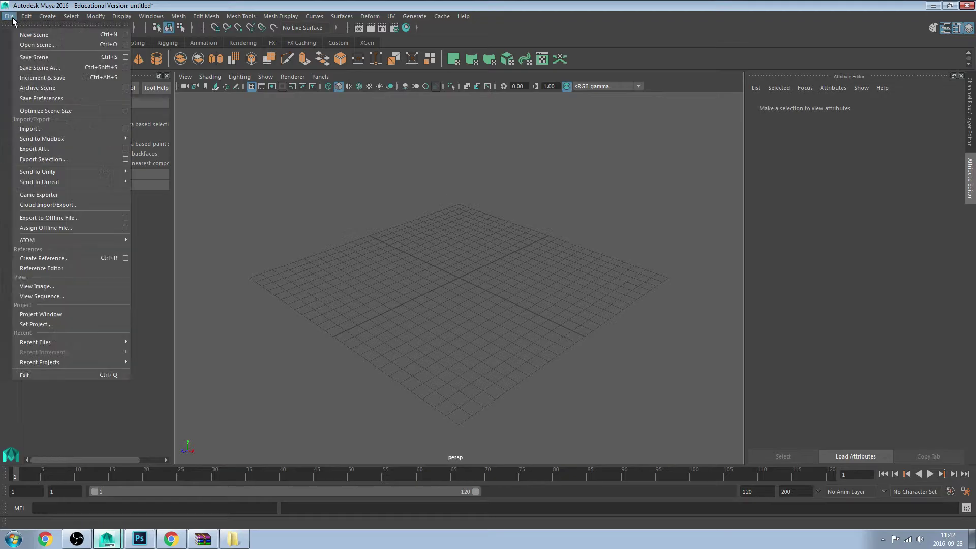
{"action": "left_click", "coordinate": [52, 47]}
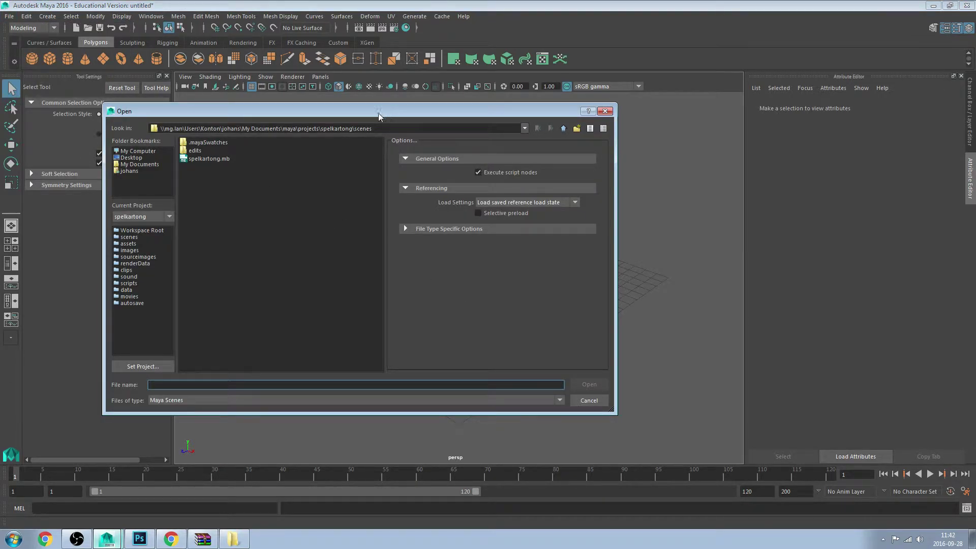
{"action": "left_click", "coordinate": [186, 163]}
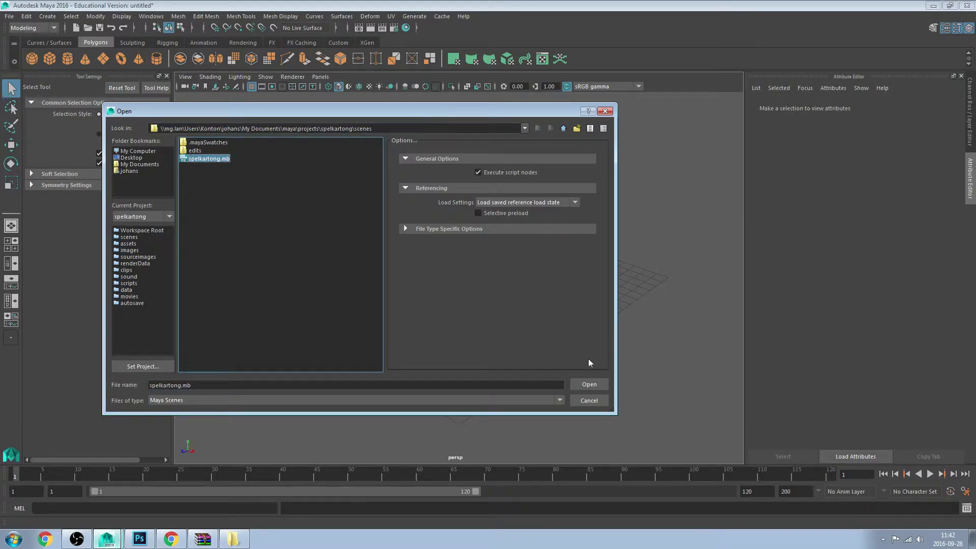
{"action": "left_click", "coordinate": [596, 385]}
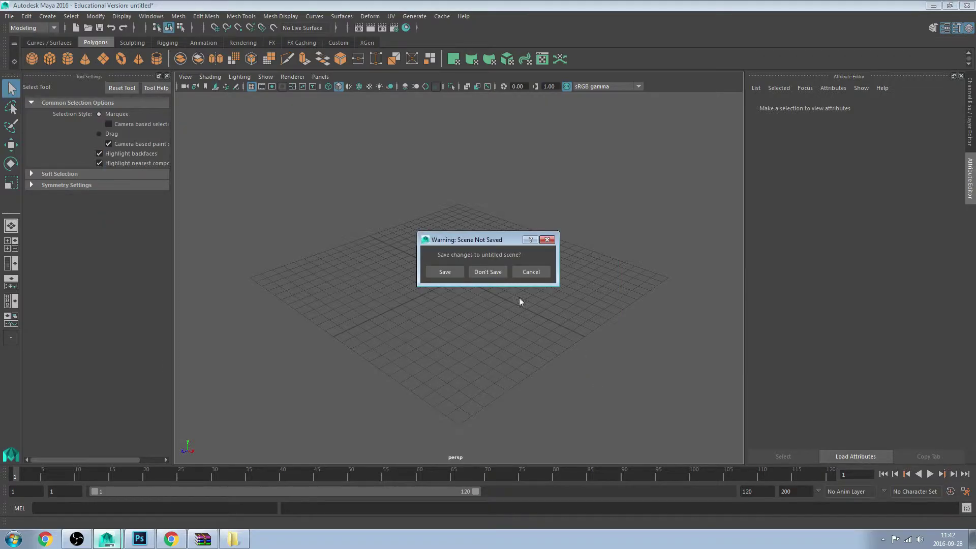
{"action": "left_click", "coordinate": [494, 274]}
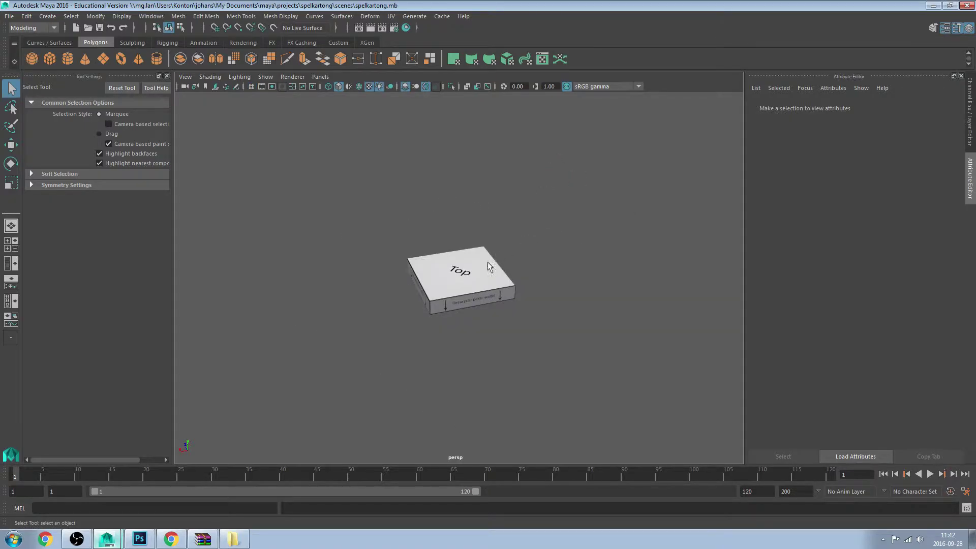
Select and frame the game box and show its attributes in the side panel
{"action": "left_click", "coordinate": [482, 297]}
{"action": "key", "text": "f"}
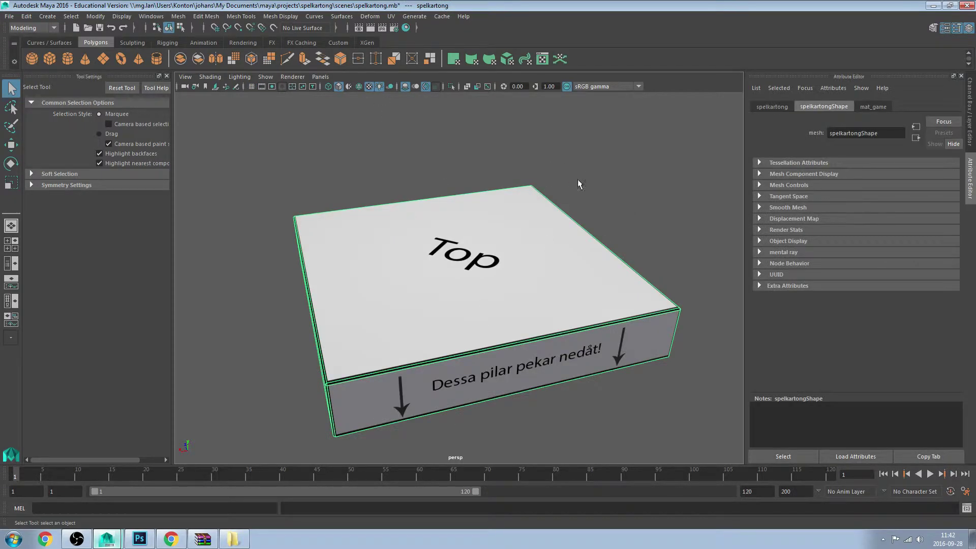
{"action": "left_click", "coordinate": [412, 121]}
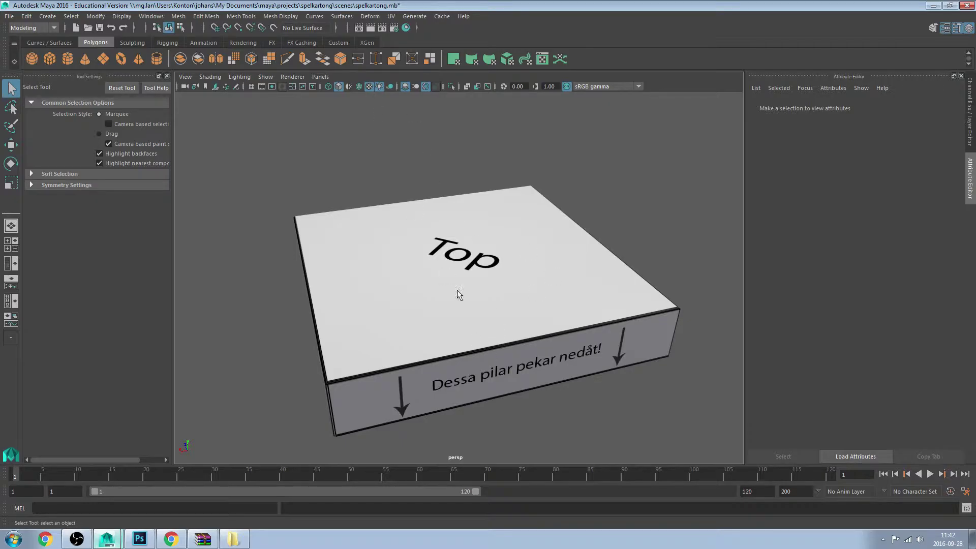
{"action": "left_click_drag", "start_coordinate": [475, 301], "coordinate": [478, 300], "text": "alt"}
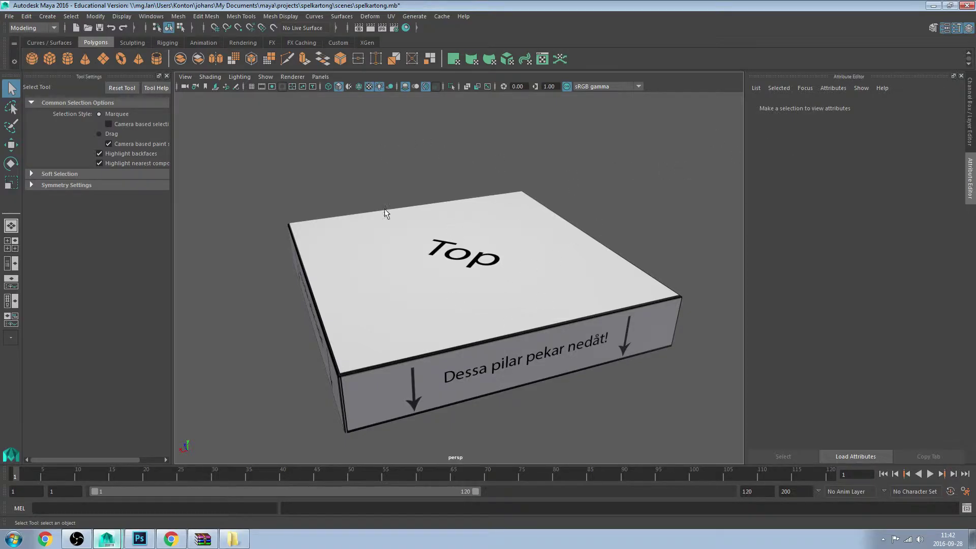
{"action": "left_click", "coordinate": [490, 237]}
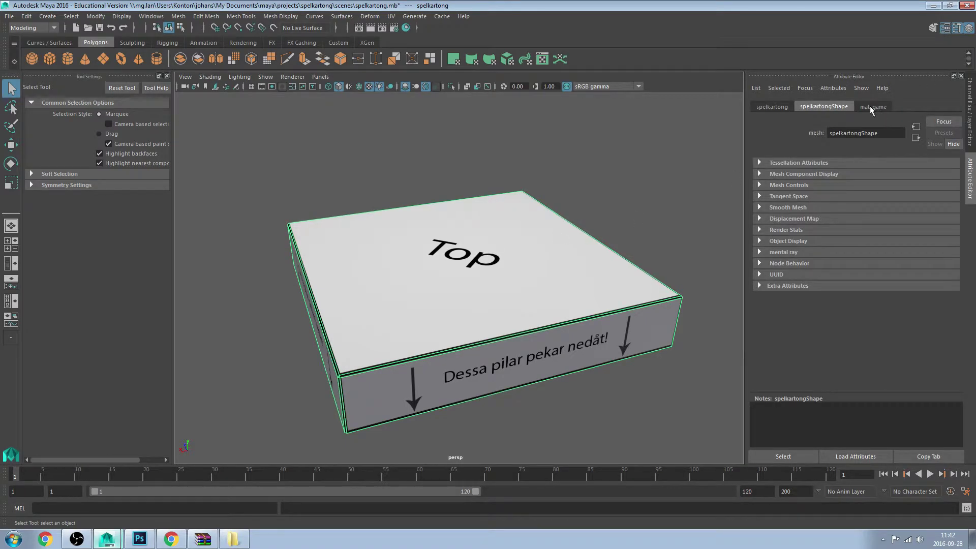
{"action": "left_click", "coordinate": [946, 28]}
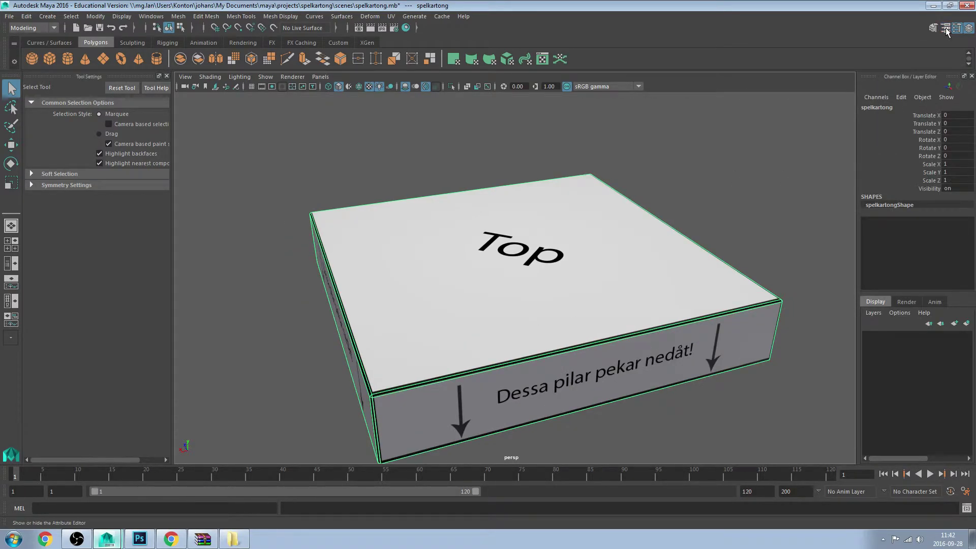
{"action": "left_click", "coordinate": [946, 28]}
{"action": "left_click", "coordinate": [946, 28]}
{"action": "left_click", "coordinate": [945, 27]}
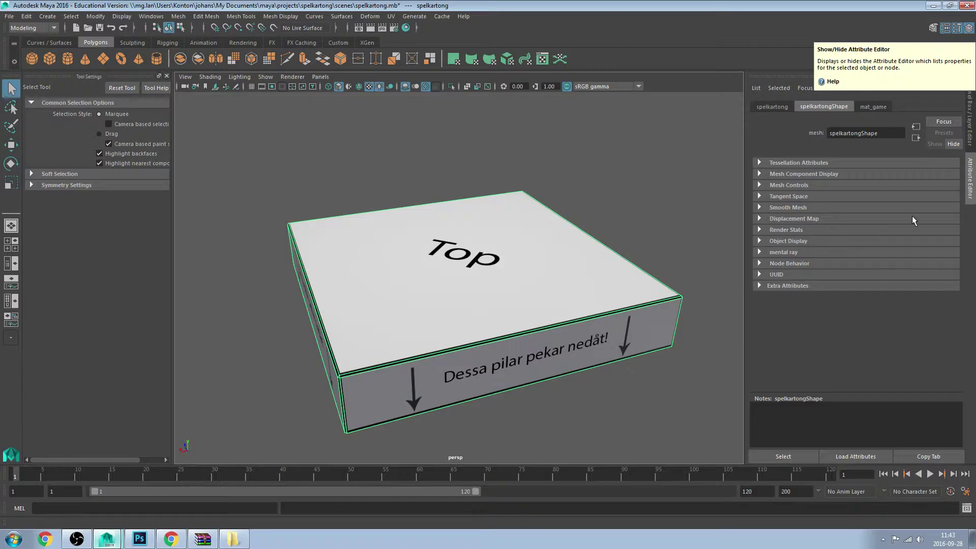
Follow mat_game's Color map to the file1 texture and browse for its image
{"action": "left_click", "coordinate": [874, 105]}
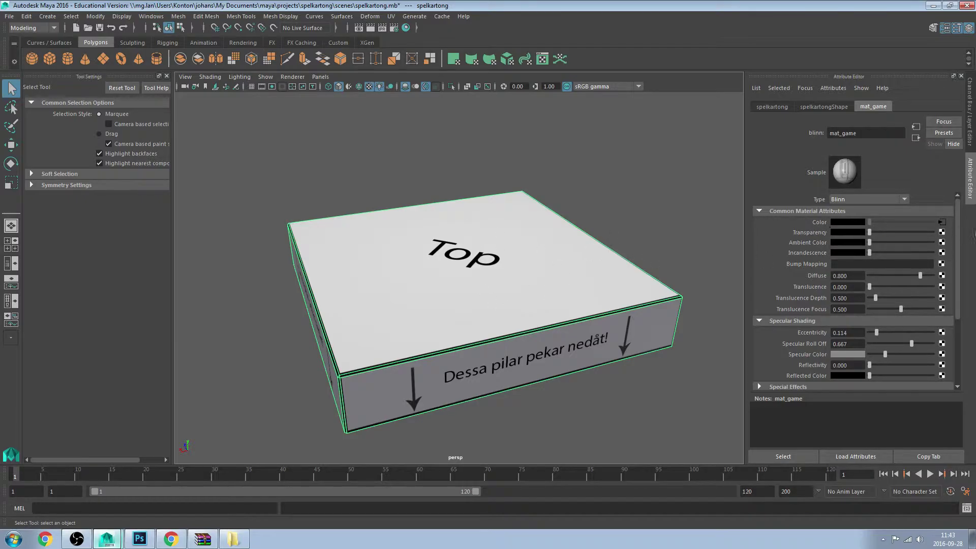
{"action": "left_click", "coordinate": [940, 222]}
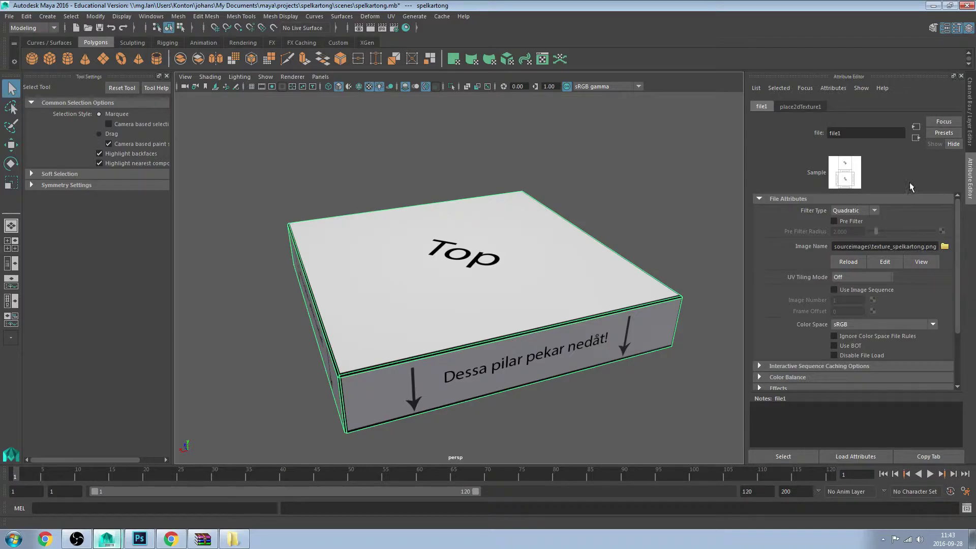
{"action": "left_click", "coordinate": [944, 247]}
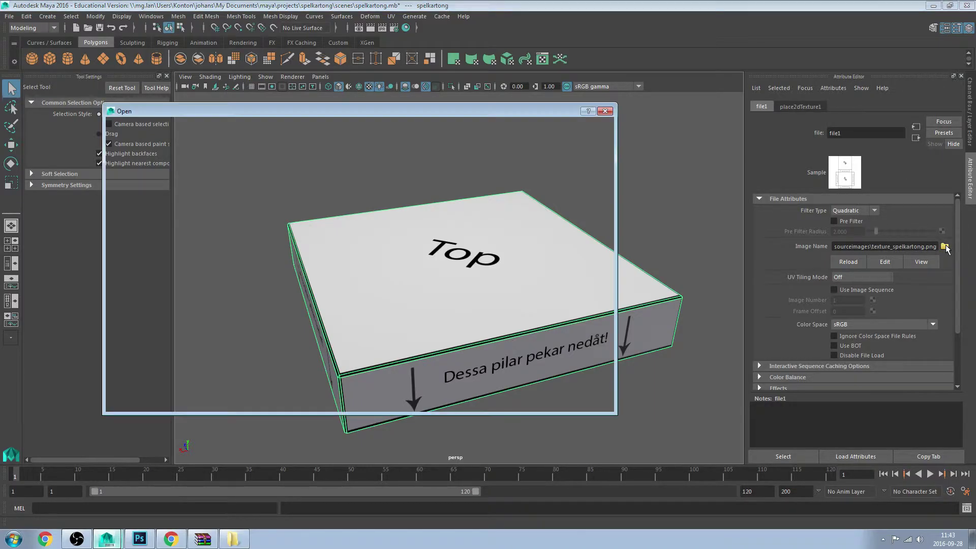
Keep texture_spelkartong.png from sourceimages as file1's image
{"action": "left_click", "coordinate": [192, 166]}
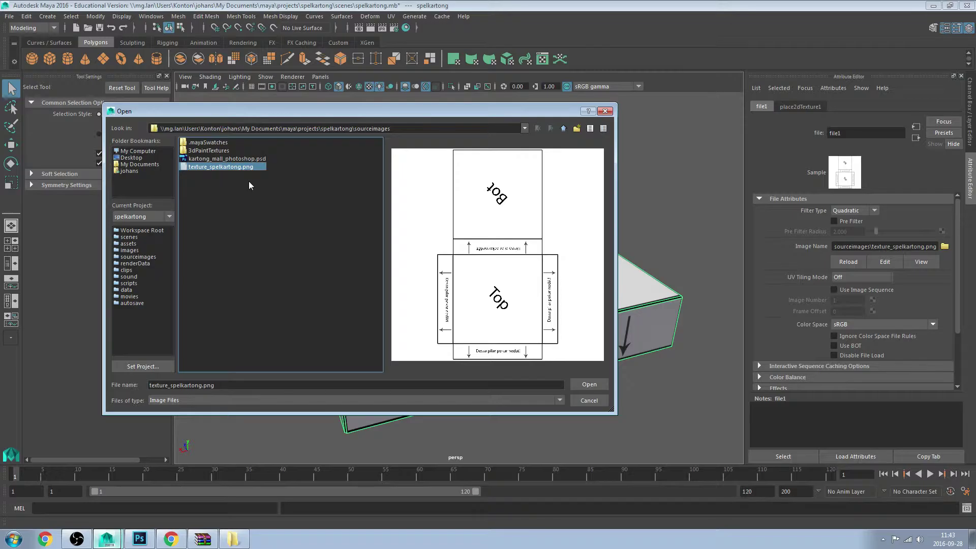
{"action": "left_click", "coordinate": [589, 400]}
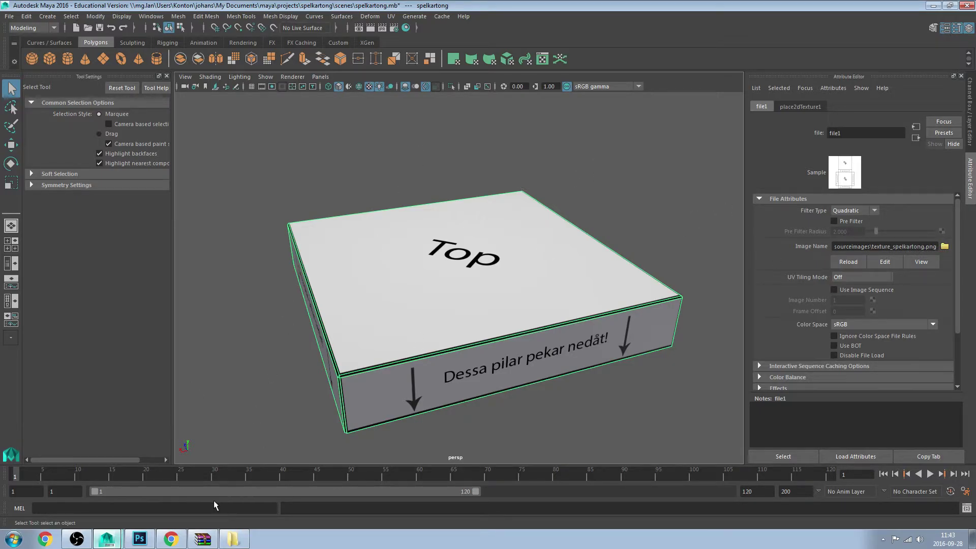
Open kartong_mall_photoshop.psd in Photoshop from spelkartong\sourceimages in Explorer
{"action": "left_click", "coordinate": [238, 540]}
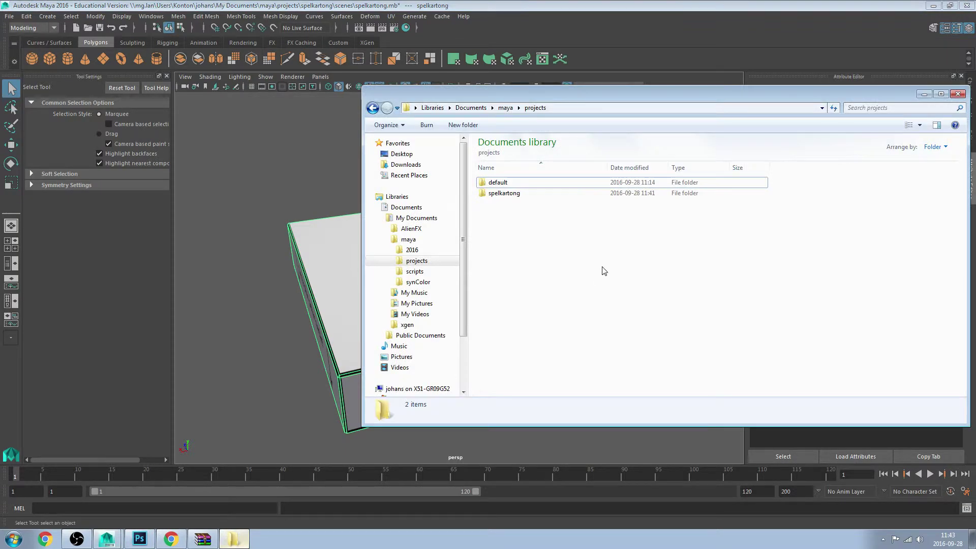
{"action": "double_click", "coordinate": [487, 196]}
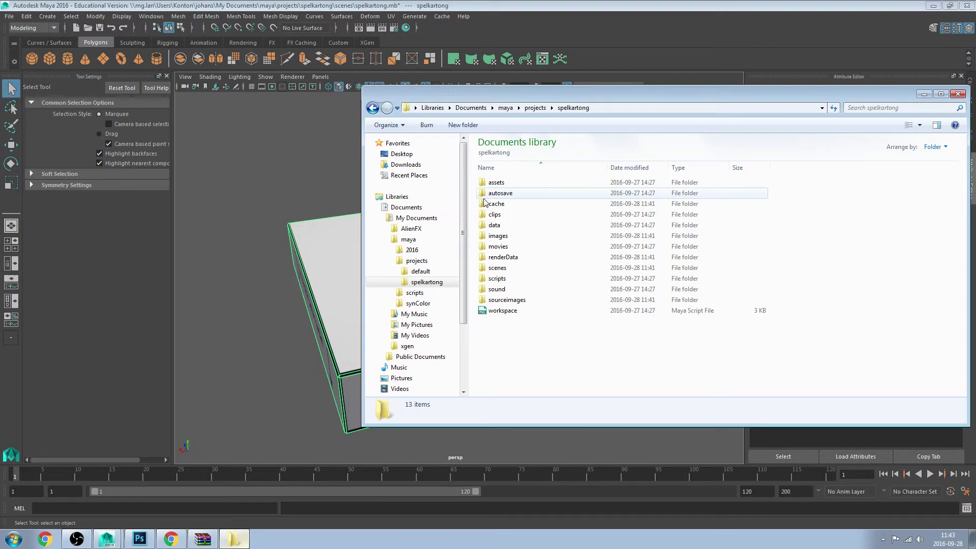
{"action": "left_click", "coordinate": [488, 303]}
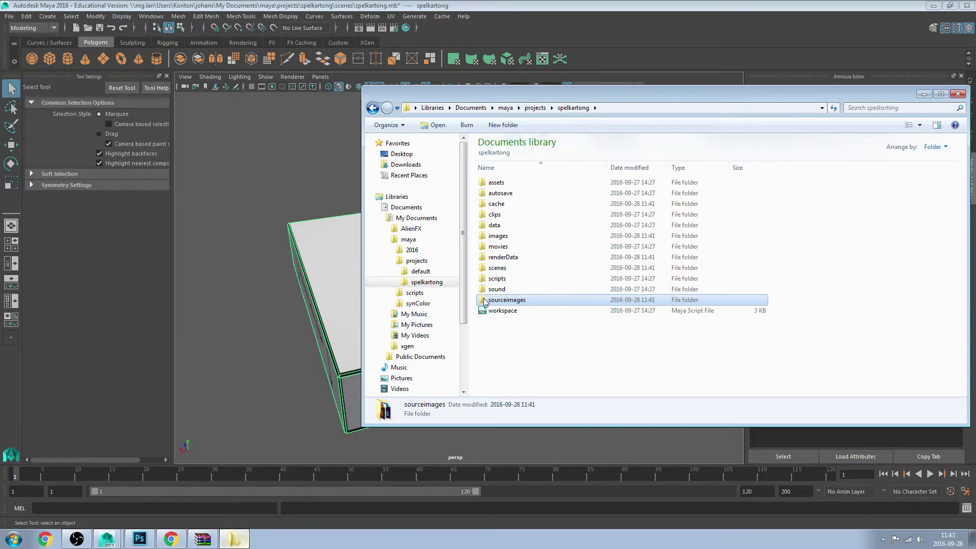
{"action": "double_click", "coordinate": [485, 300]}
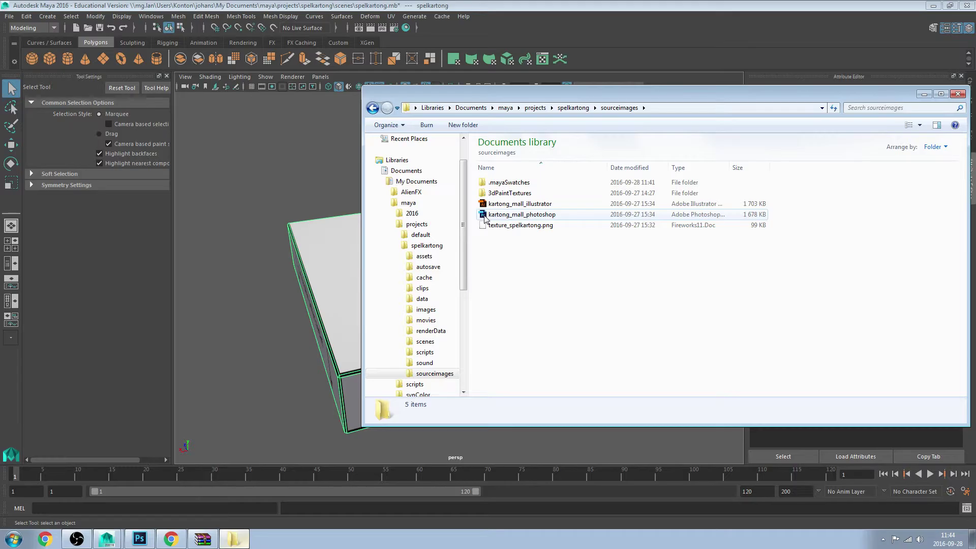
{"action": "double_click", "coordinate": [484, 216]}
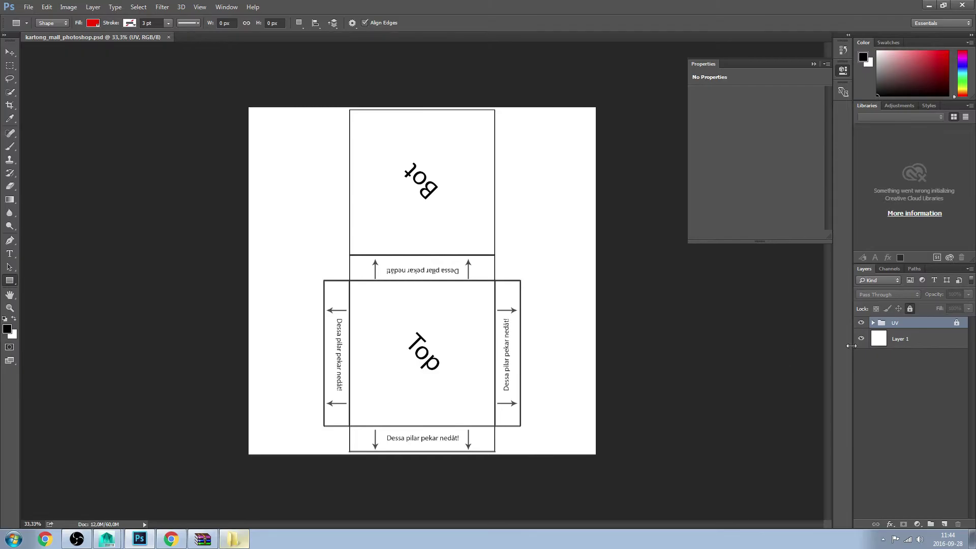
Add a new layer and draw a red 850 × 865 px rectangle over the Top square
{"action": "left_click", "coordinate": [861, 323]}
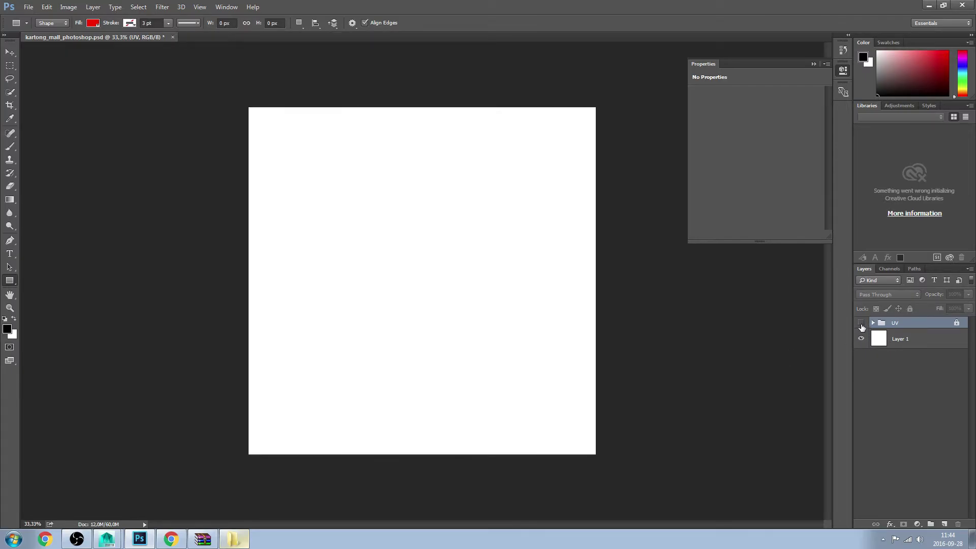
{"action": "left_click", "coordinate": [861, 322]}
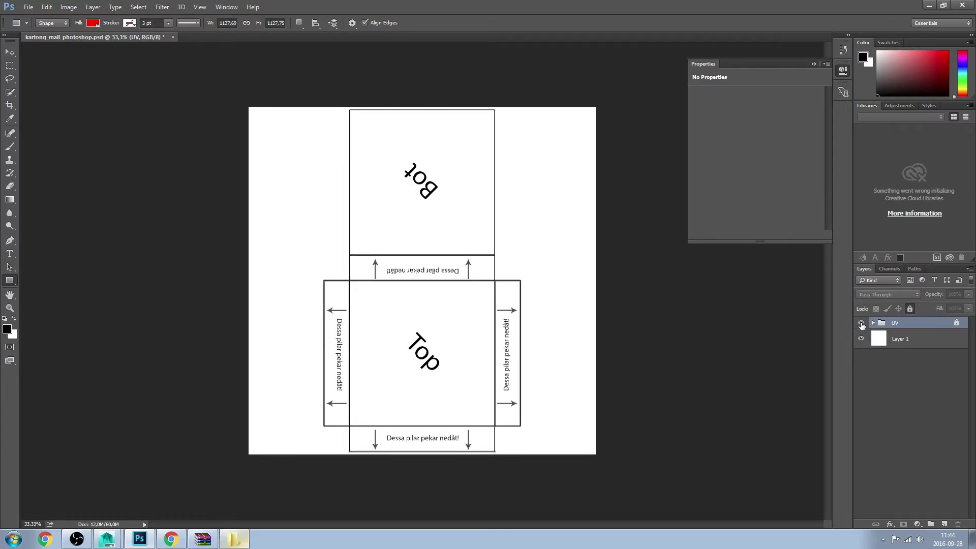
{"action": "left_click", "coordinate": [943, 523]}
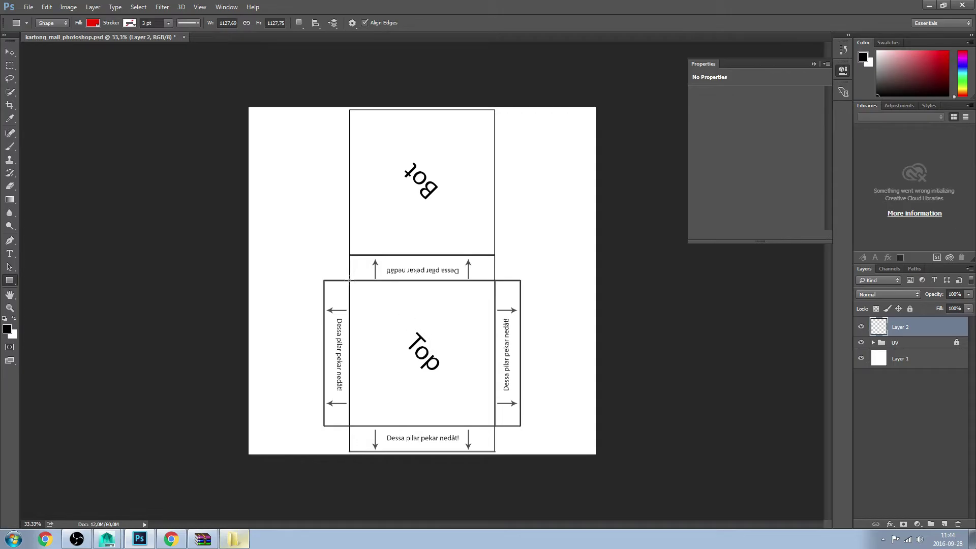
{"action": "left_click_drag", "start_coordinate": [349, 279], "coordinate": [493, 426]}
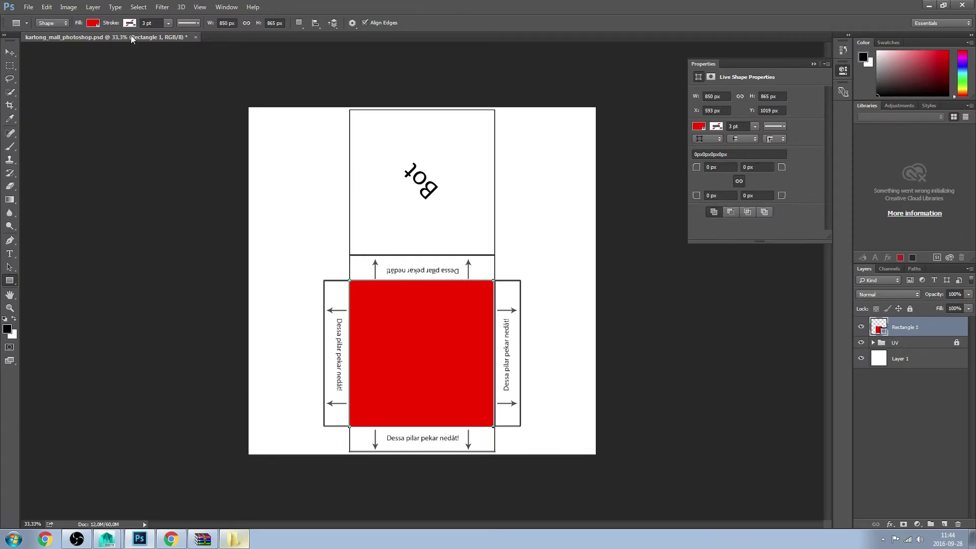
Save as PNG over texture_spelkartong.png in sourceimages, accepting default PNG options
{"action": "left_click", "coordinate": [29, 8]}
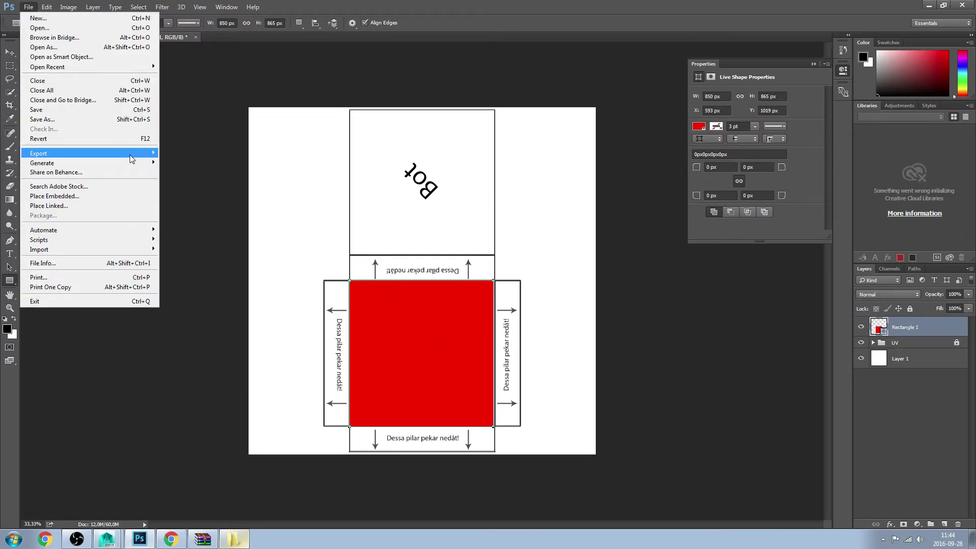
{"action": "left_click", "coordinate": [99, 120]}
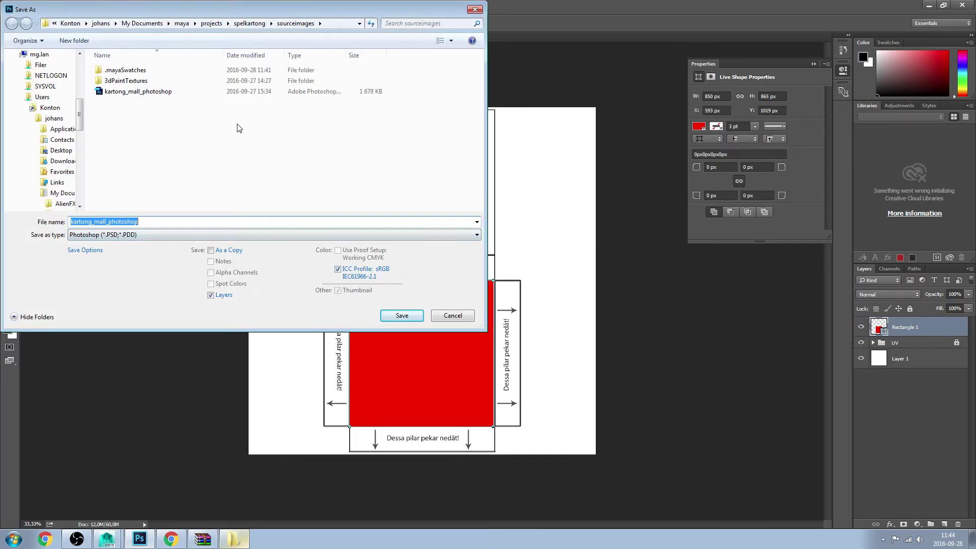
{"action": "left_click", "coordinate": [198, 236]}
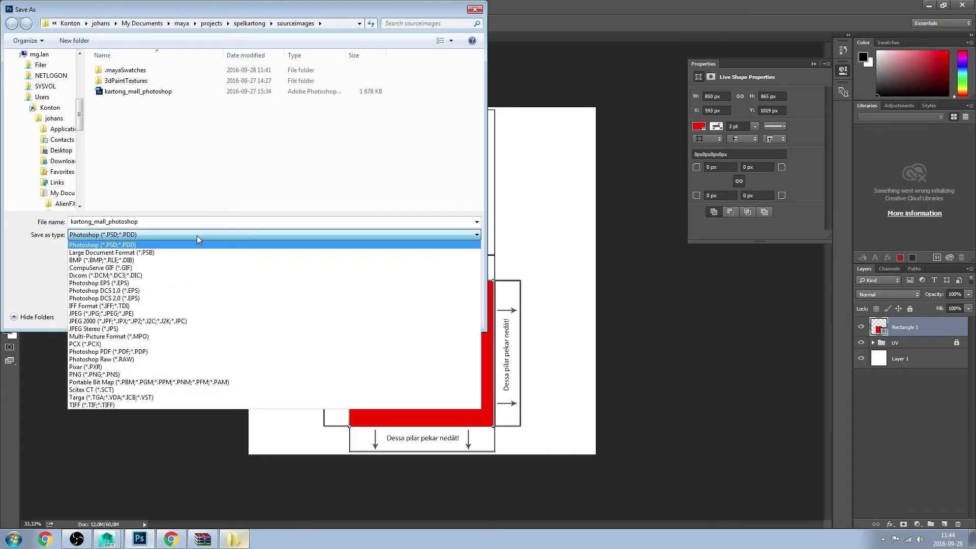
{"action": "left_click", "coordinate": [141, 375]}
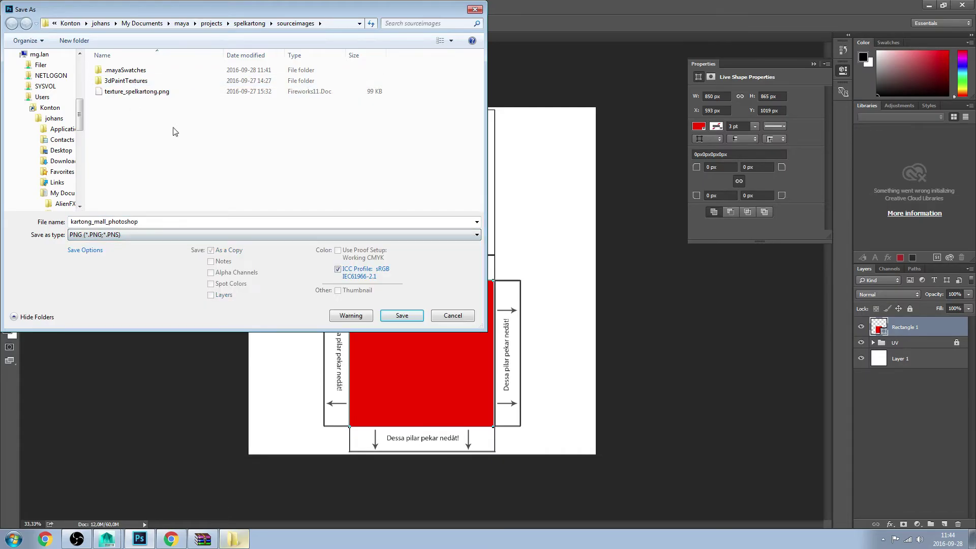
{"action": "left_click", "coordinate": [137, 92]}
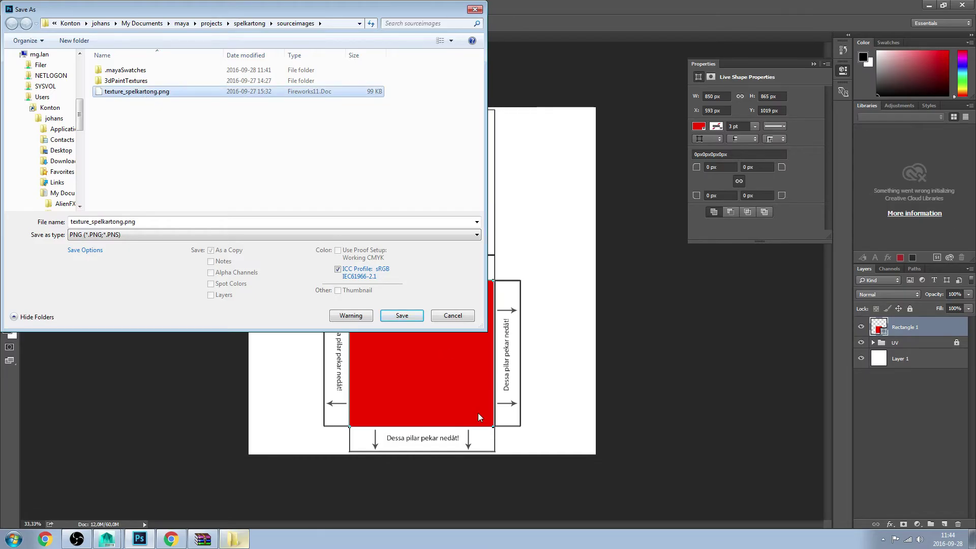
{"action": "left_click", "coordinate": [413, 318]}
{"action": "left_click", "coordinate": [505, 272]}
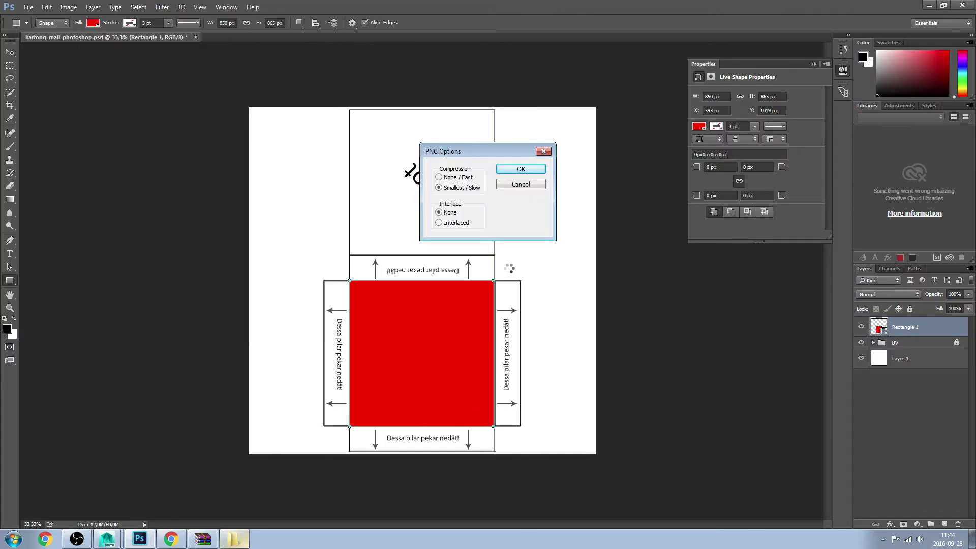
{"action": "left_click", "coordinate": [515, 169]}
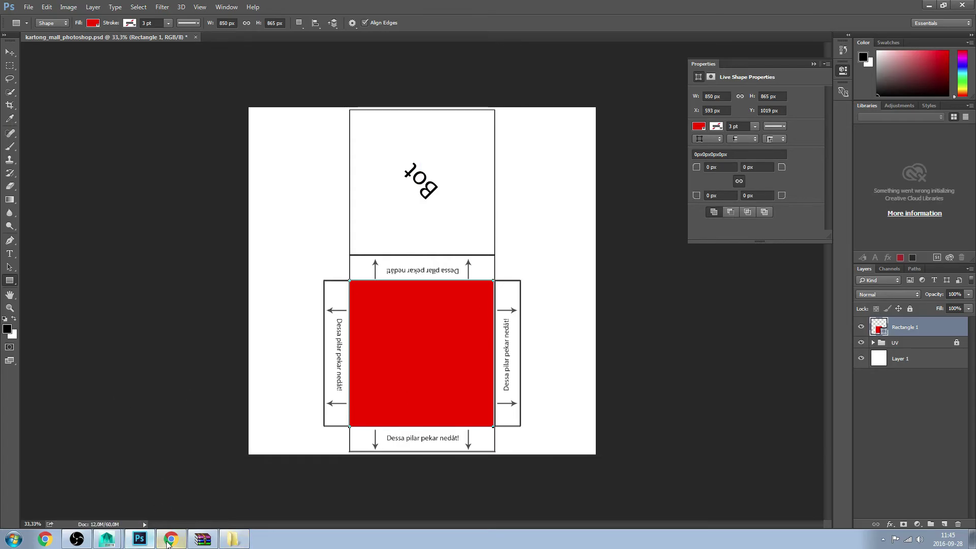
Return to Maya and display the box's mat_game Blinn material attributes
{"action": "left_click", "coordinate": [117, 540]}
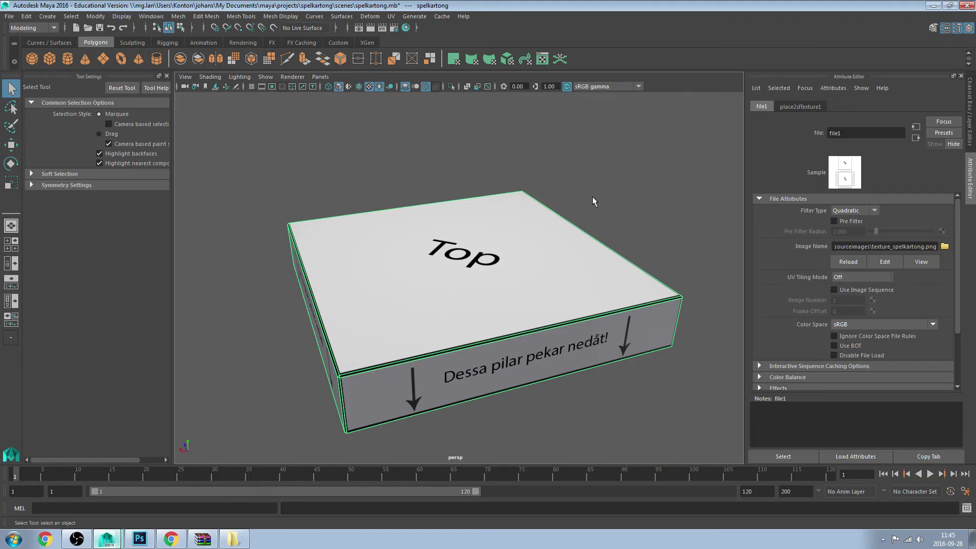
{"action": "left_click", "coordinate": [526, 246]}
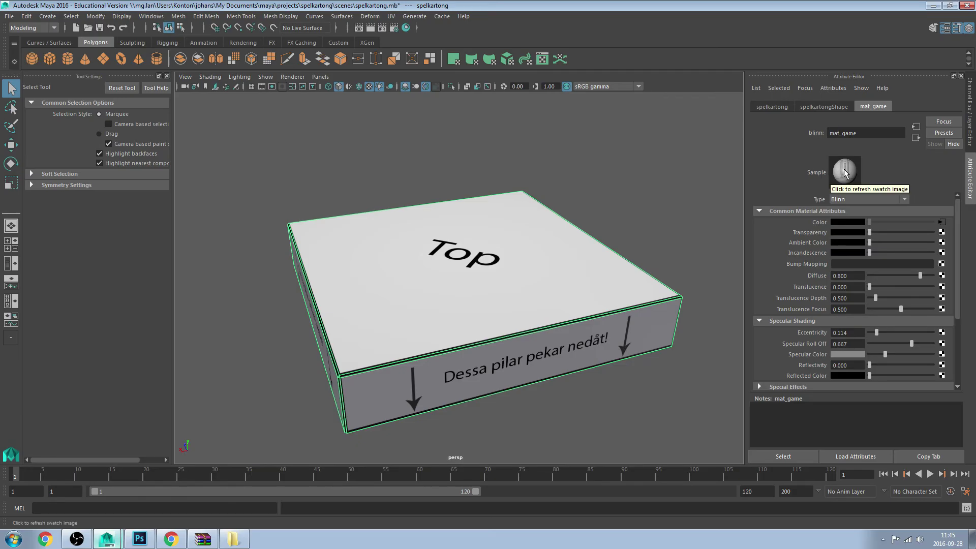
Refresh the mat_game swatch so the box lid shows the new red texture, then orbit to check
{"action": "left_click", "coordinate": [845, 174]}
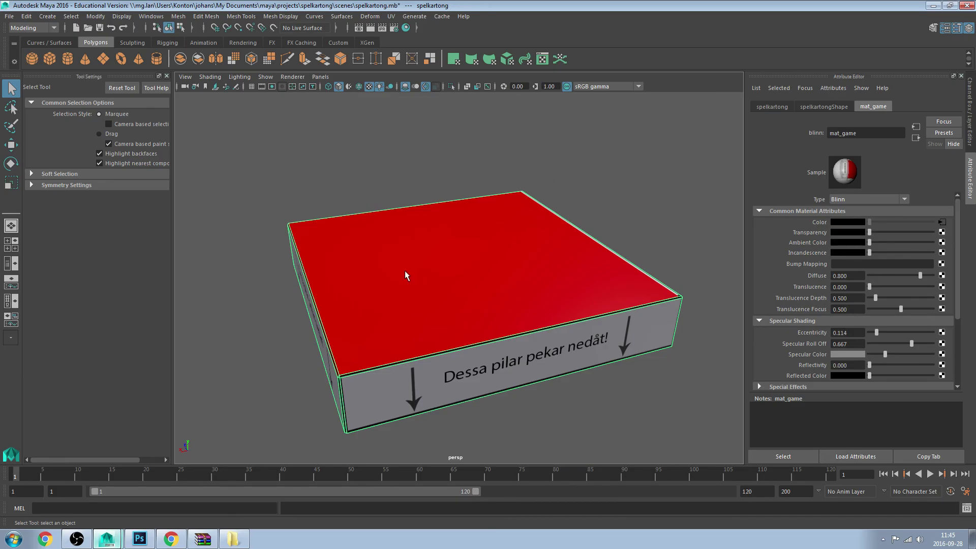
{"action": "mouse_move", "coordinate": [405, 273]}
{"action": "left_mouse_down", "text": "alt"}
{"action": "mouse_move", "coordinate": [458, 240]}
{"action": "mouse_move", "coordinate": [403, 273]}
{"action": "left_mouse_up", "text": "alt"}
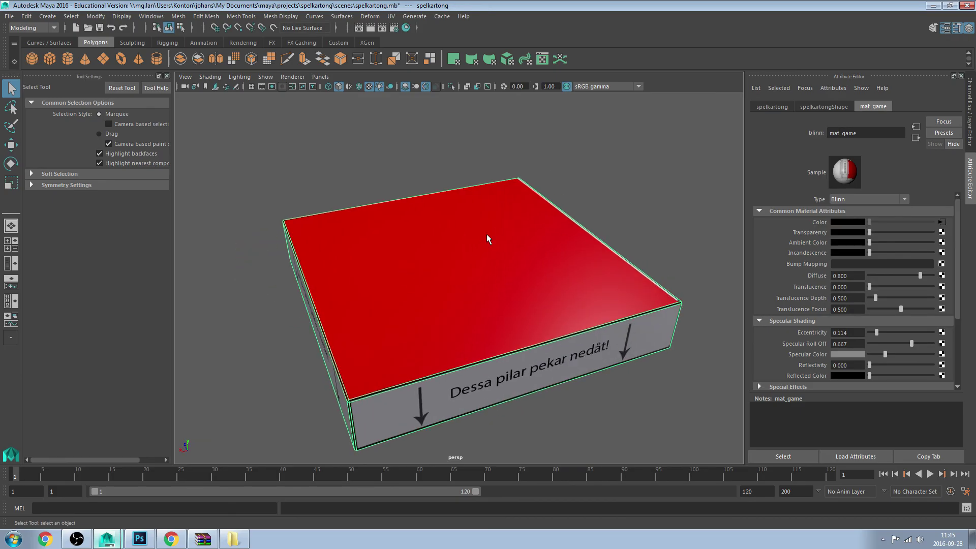